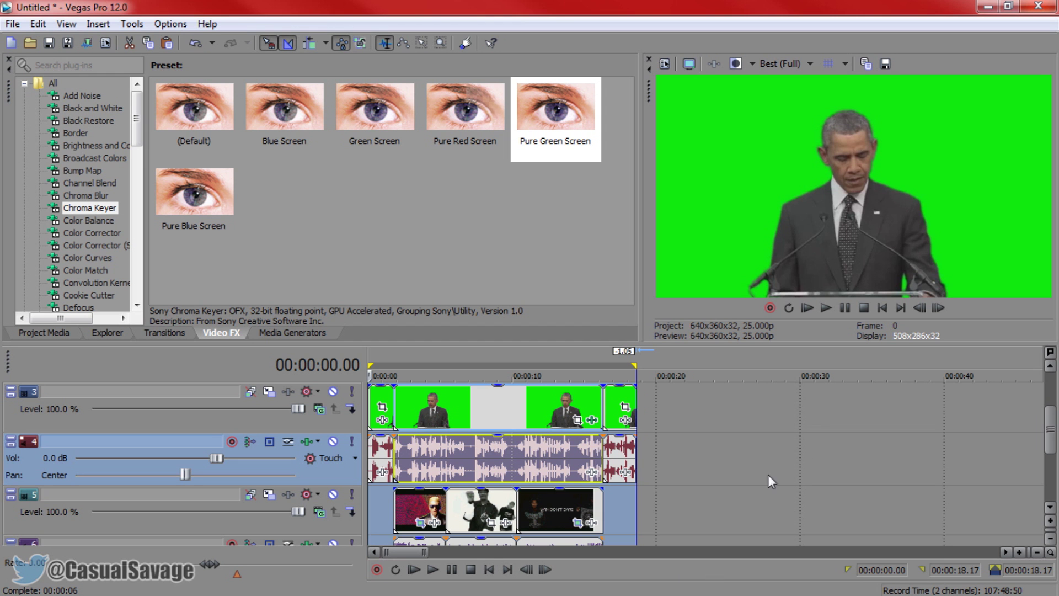
Step: Reduce the timeline to the Obama video and audio tracks and move the cursor near the start
mouse_move(1056, 413)
left_mouse_down()
mouse_move(1056, 428)
mouse_move(1056, 396)
left_mouse_up()
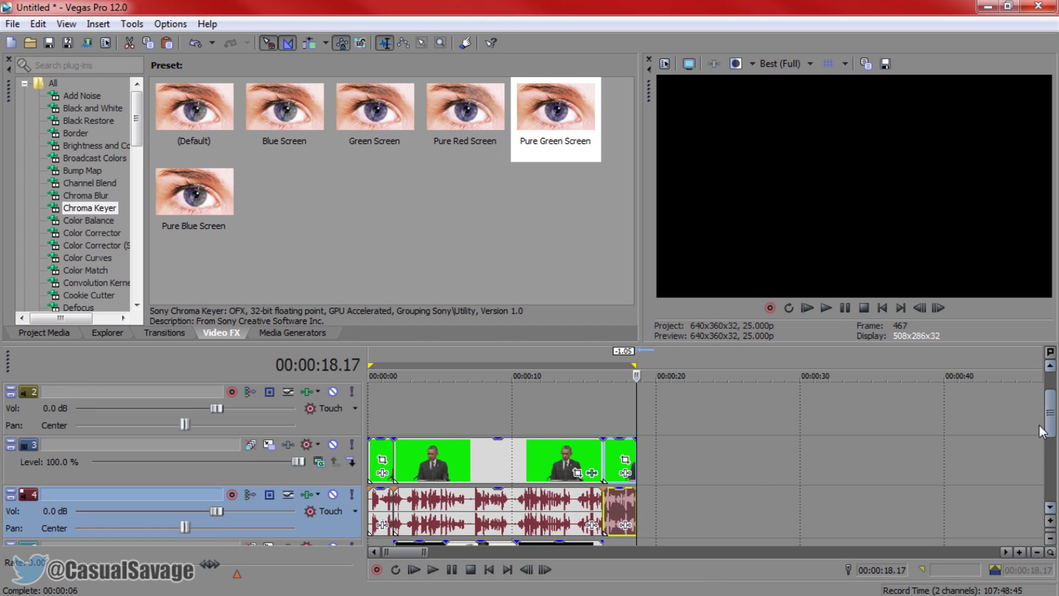
left_click(386, 417)
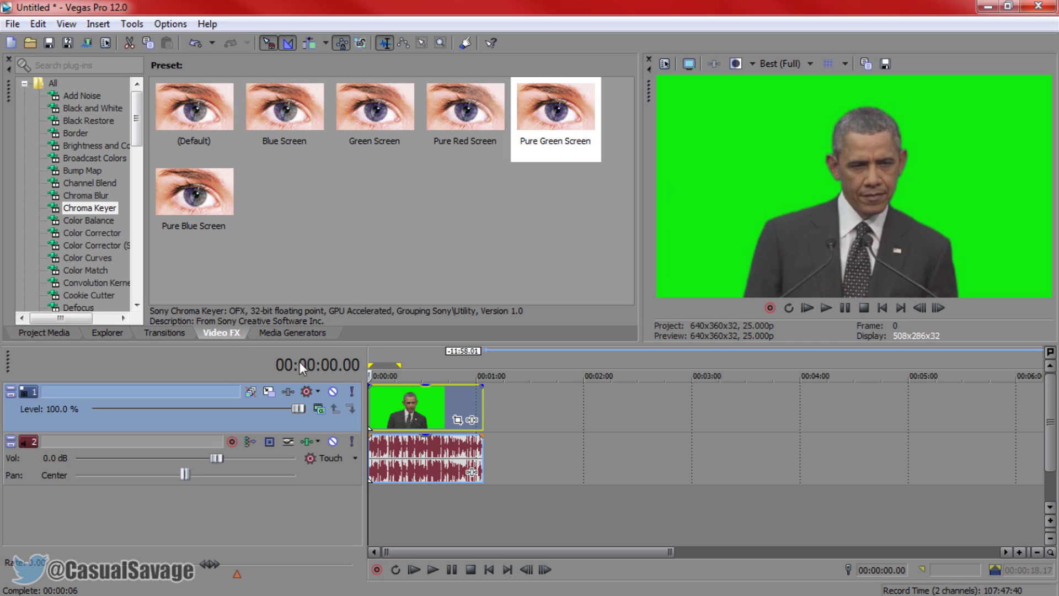
Step: Restore the Default Layout and drop the Pure Green Screen Chroma Keyer preset onto the Obama clip
left_click(71, 24)
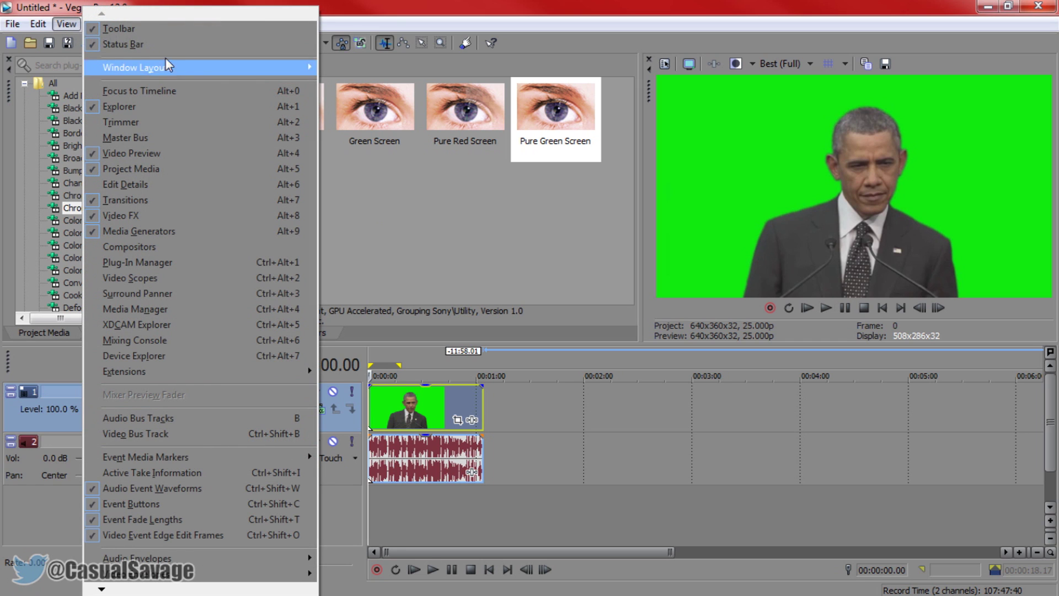
mouse_move(169, 67)
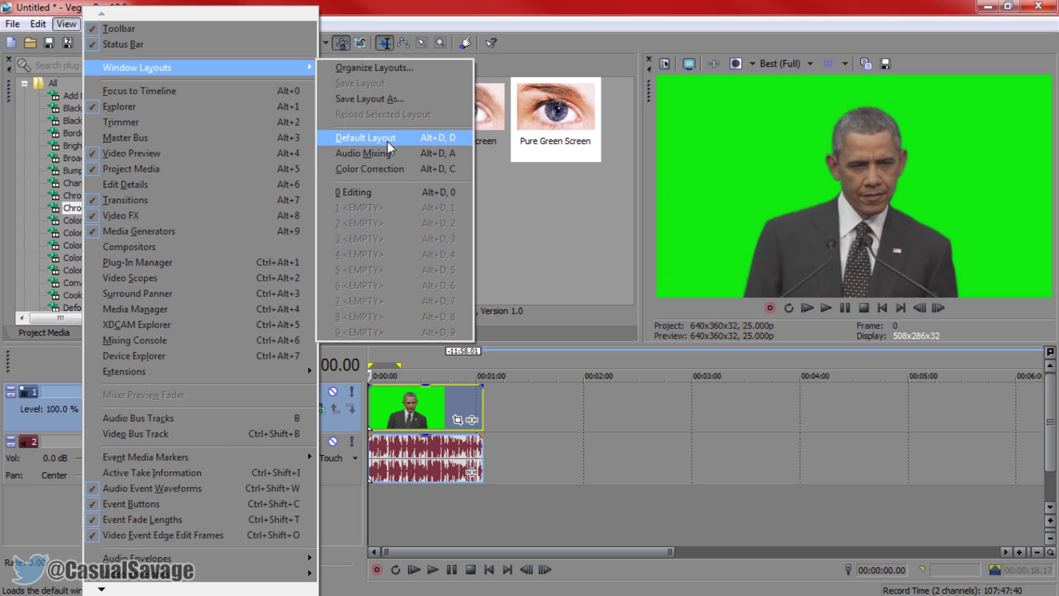
left_click(386, 140)
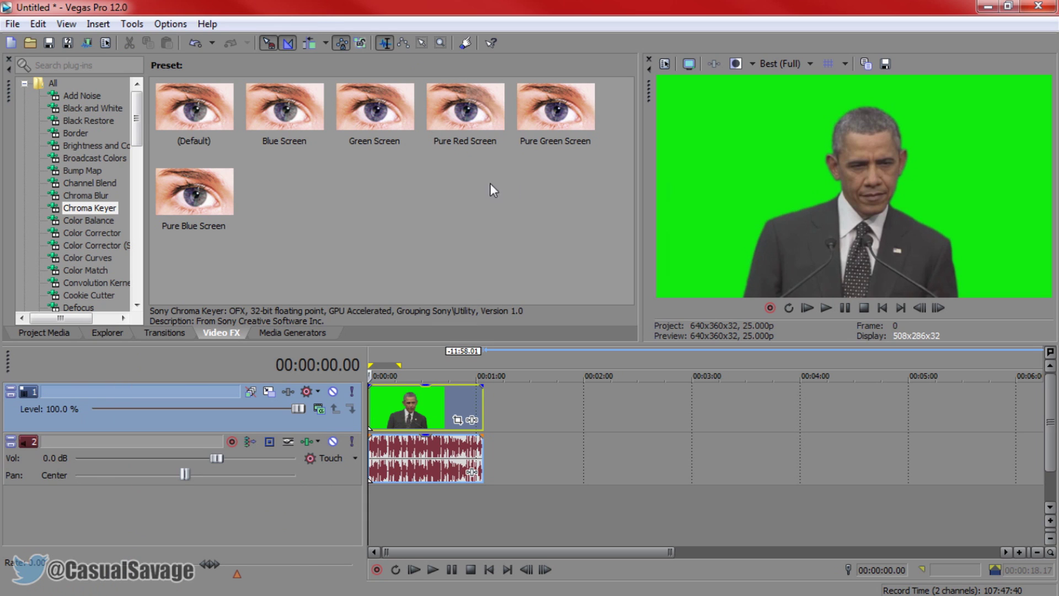
left_click_drag(556, 122, 423, 406)
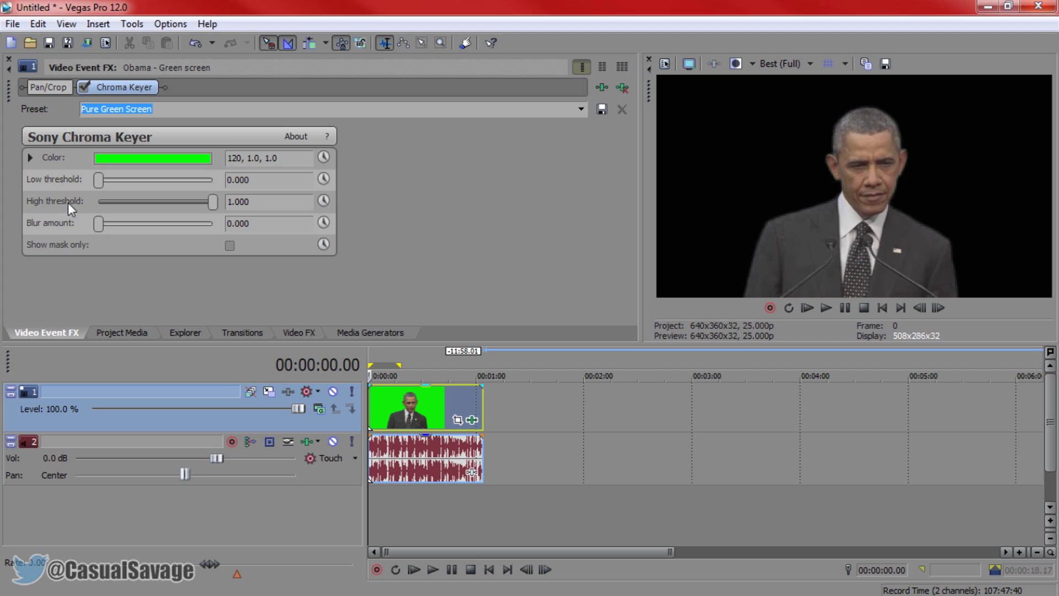
Step: Test Blur amount and Low threshold in the Chroma Keyer, then lower High threshold toward 0.769
left_click(99, 225)
left_click_drag(98, 226, 412, 239)
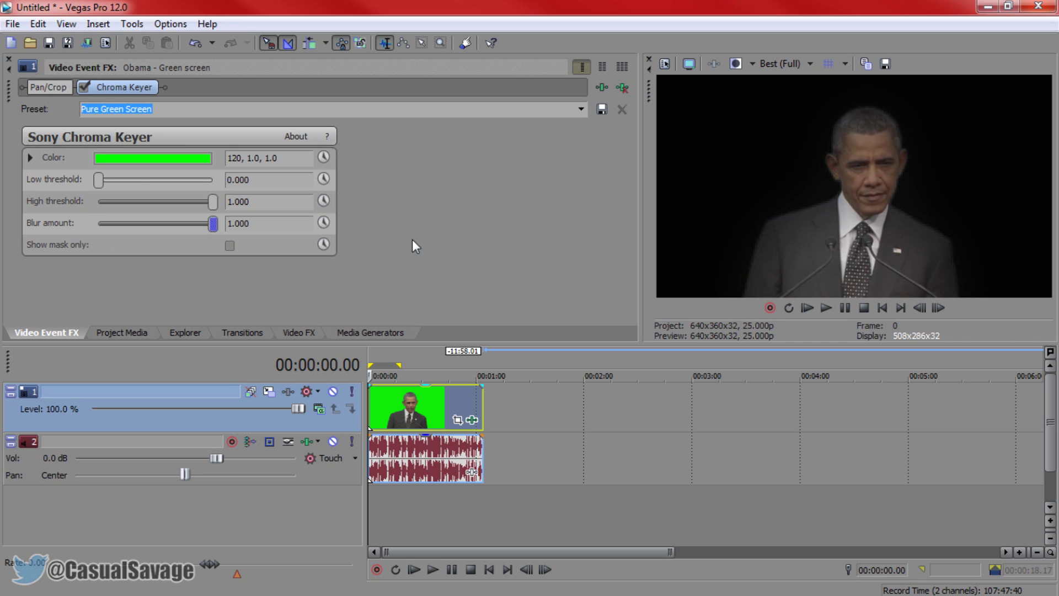
left_click_drag(212, 223, 83, 243)
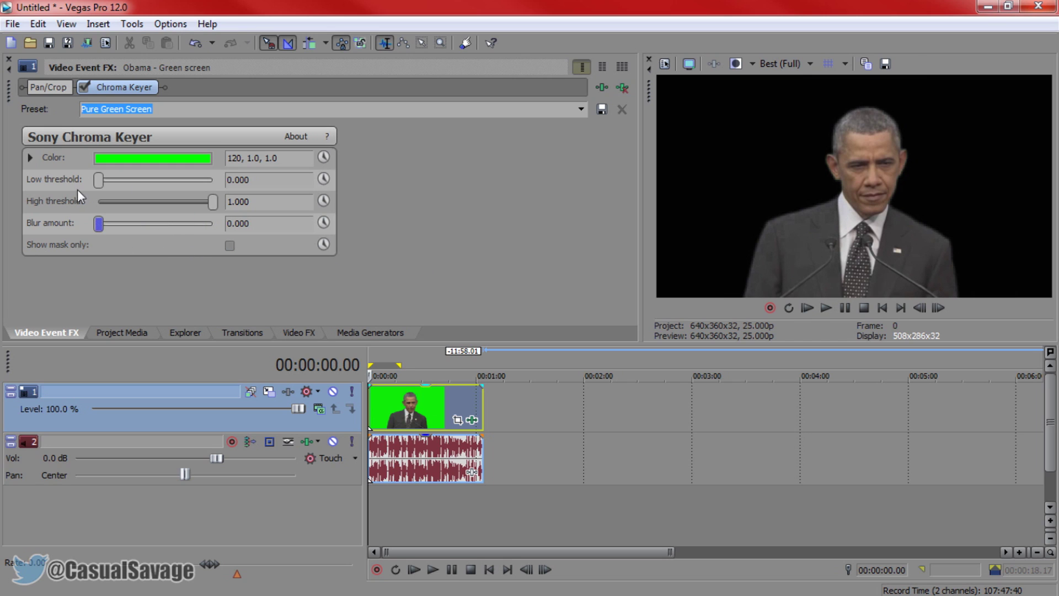
mouse_move(97, 182)
left_mouse_down()
mouse_move(155, 181)
mouse_move(58, 181)
mouse_move(218, 180)
mouse_move(98, 190)
left_mouse_up()
left_click_drag(213, 206, 187, 215)
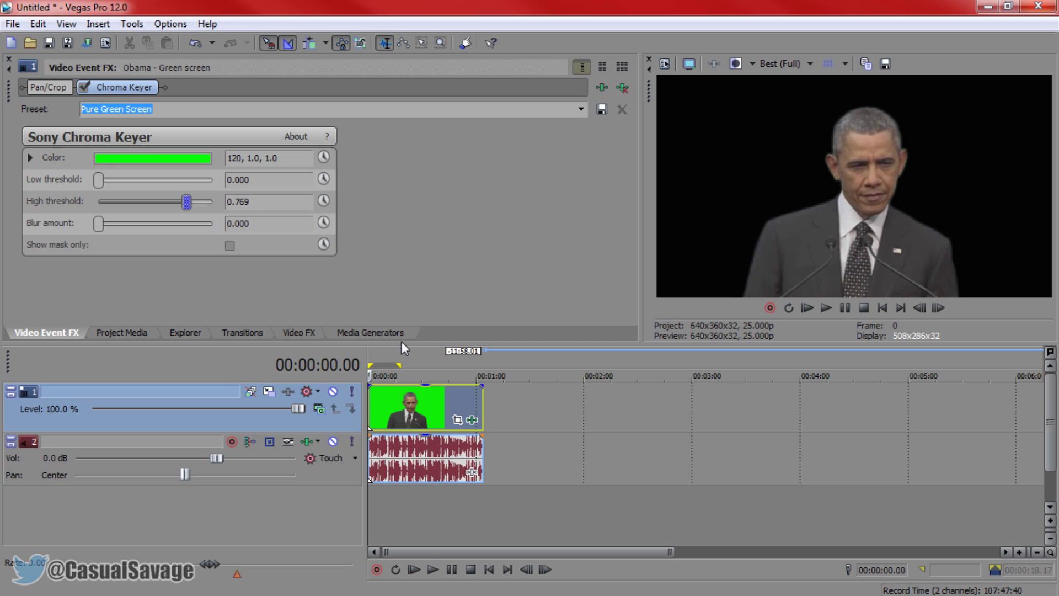
Step: Add the Himalayas mountain footage as track 3, starting at 0:00 beneath Obama
scroll(402, 343, "up", 2)
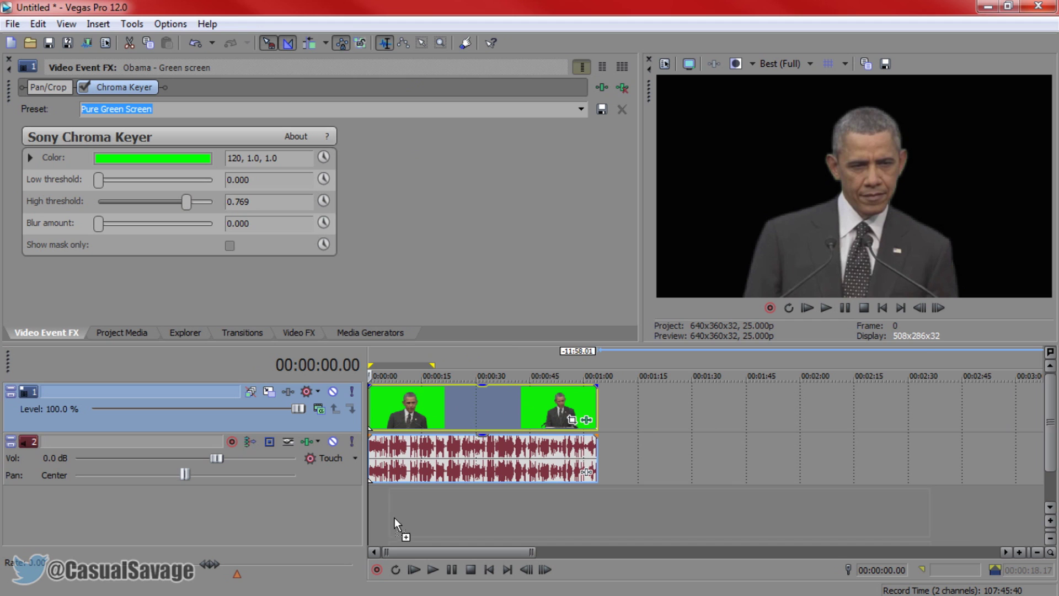
left_click_drag(395, 517, 844, 505)
scroll(371, 500, "down", 1)
scroll(370, 500, "up", 2)
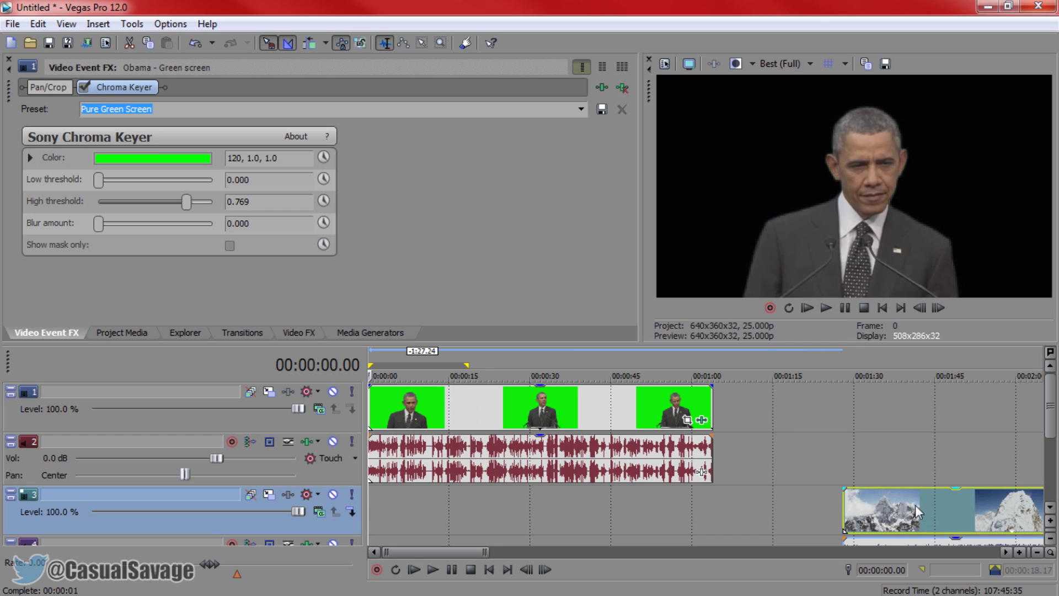
left_click_drag(941, 508, 361, 495)
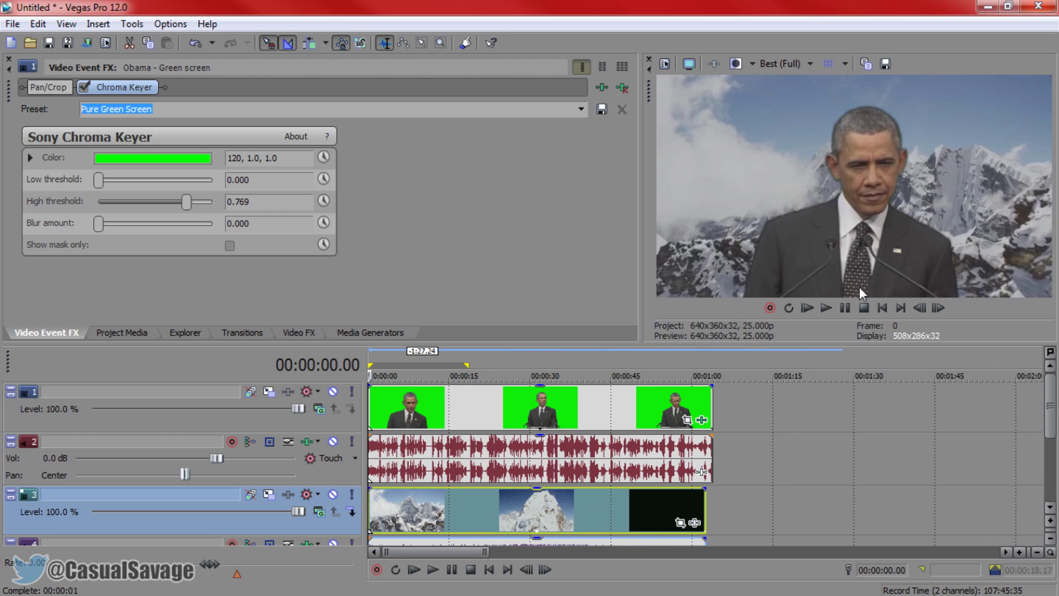
Step: Play the composite to check the key, then shorten the mountain clip from its end
left_click(842, 312)
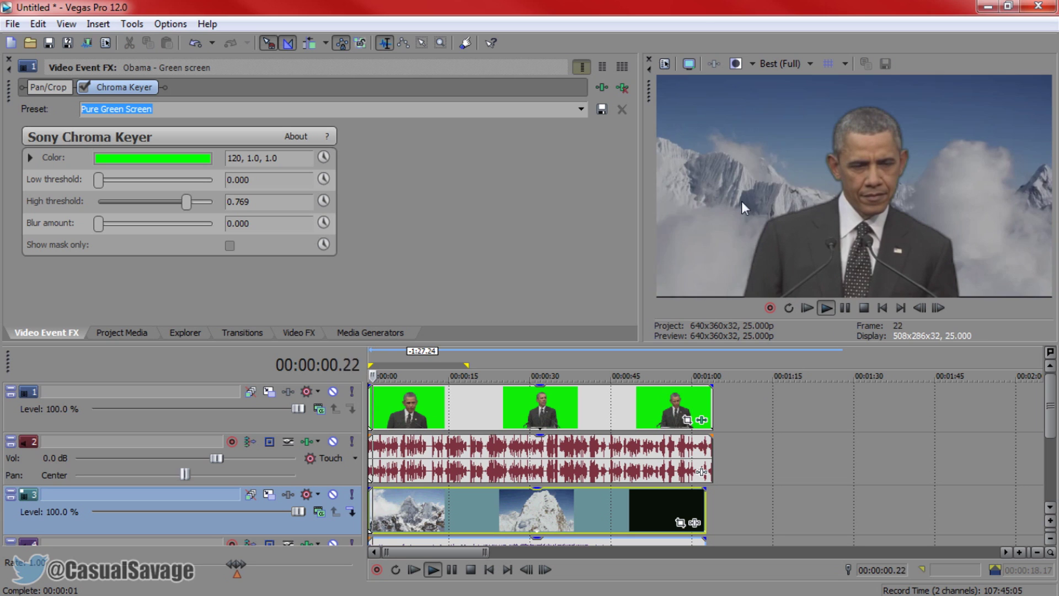
left_click(846, 308)
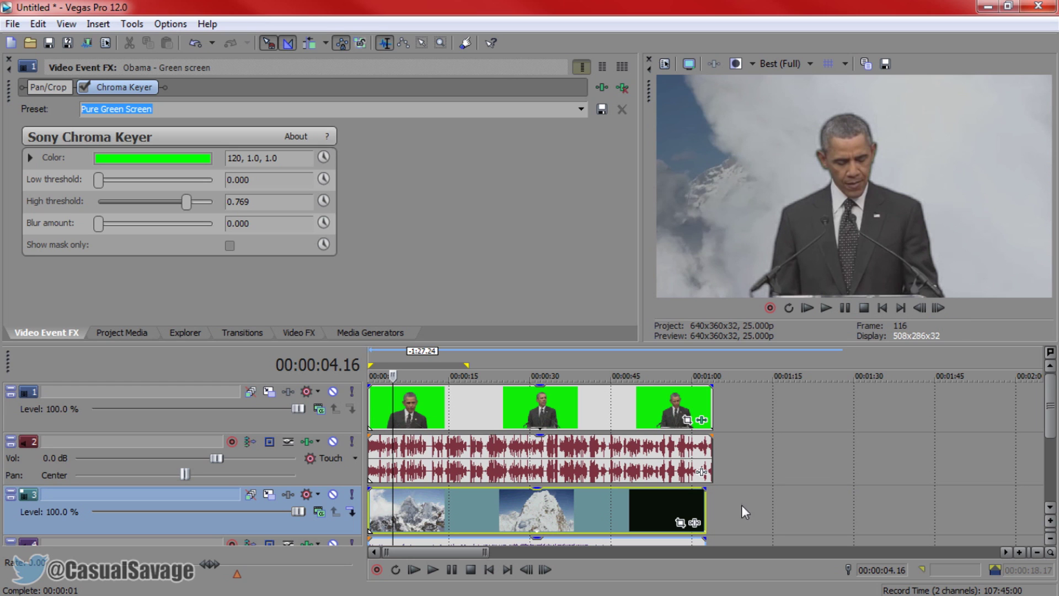
left_click_drag(706, 506, 571, 505)
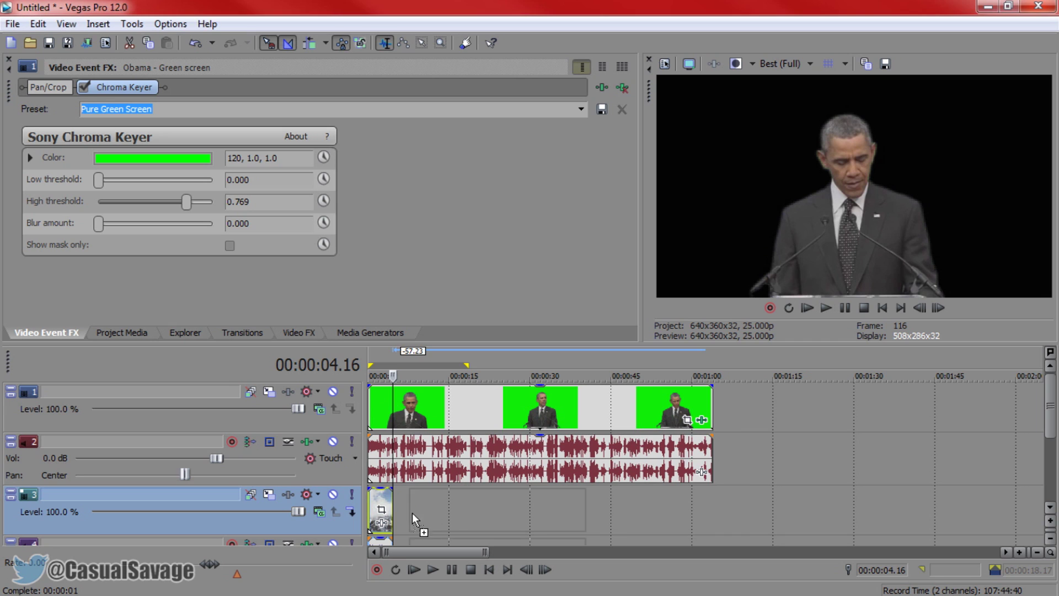
Step: Trim the volcano clip's start and crop in its left and right sides in Event Pan/Crop
left_click_drag(390, 504, 432, 509)
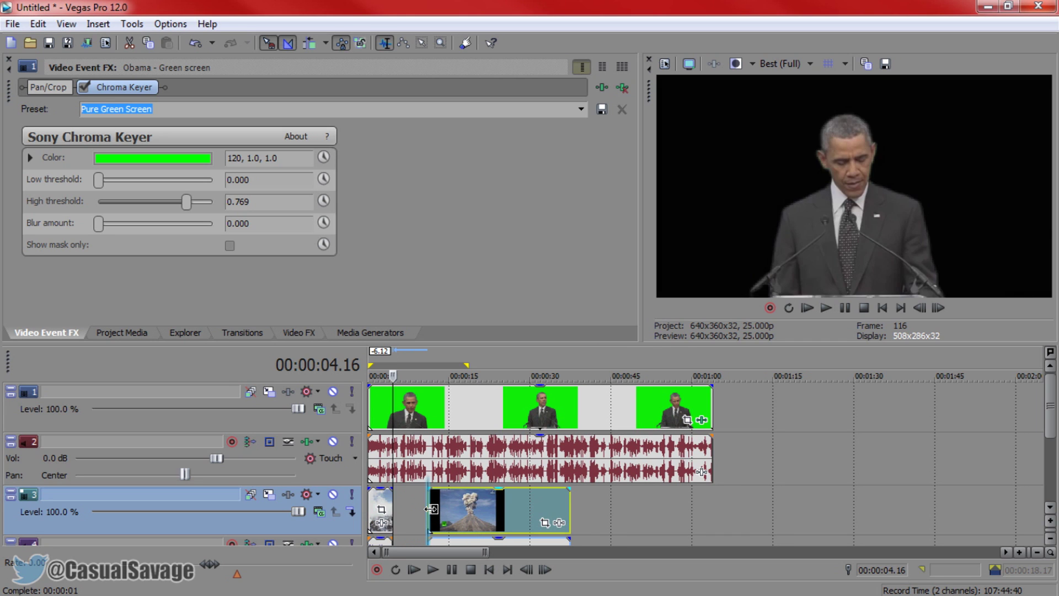
left_click(428, 509)
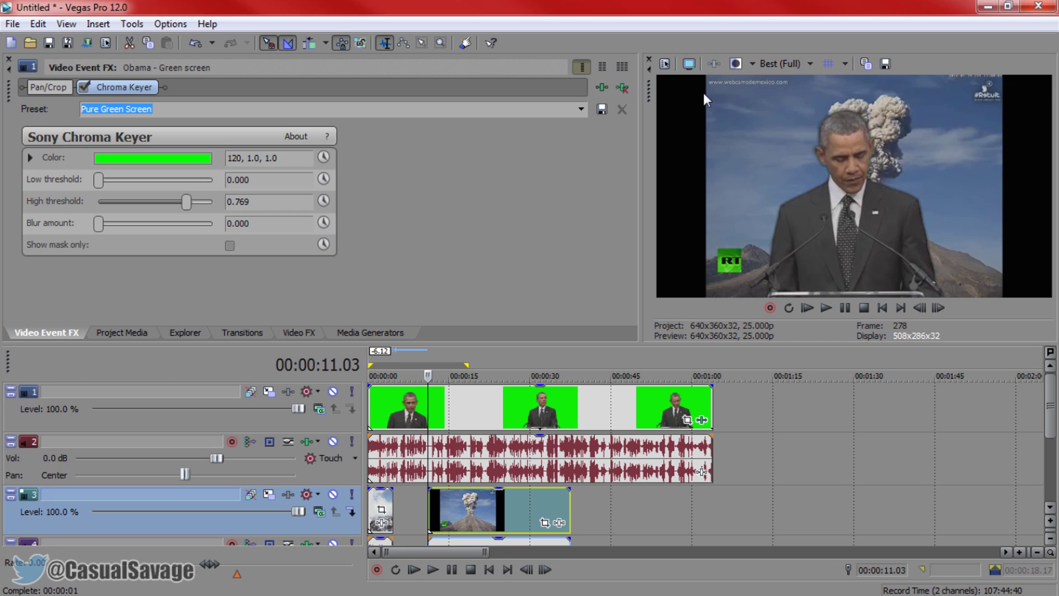
left_click(545, 522)
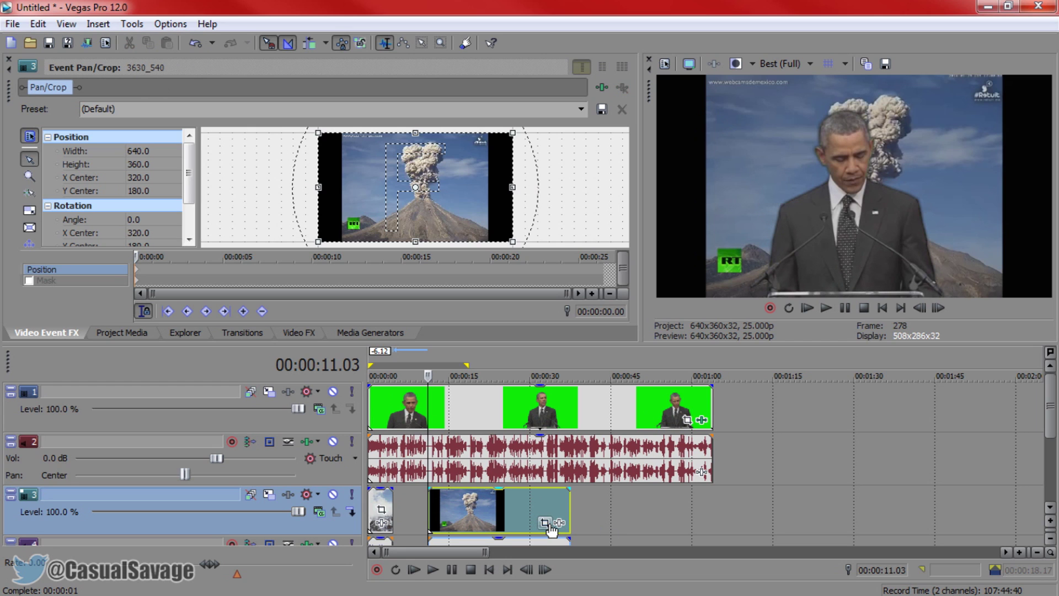
left_click_drag(512, 201, 489, 217)
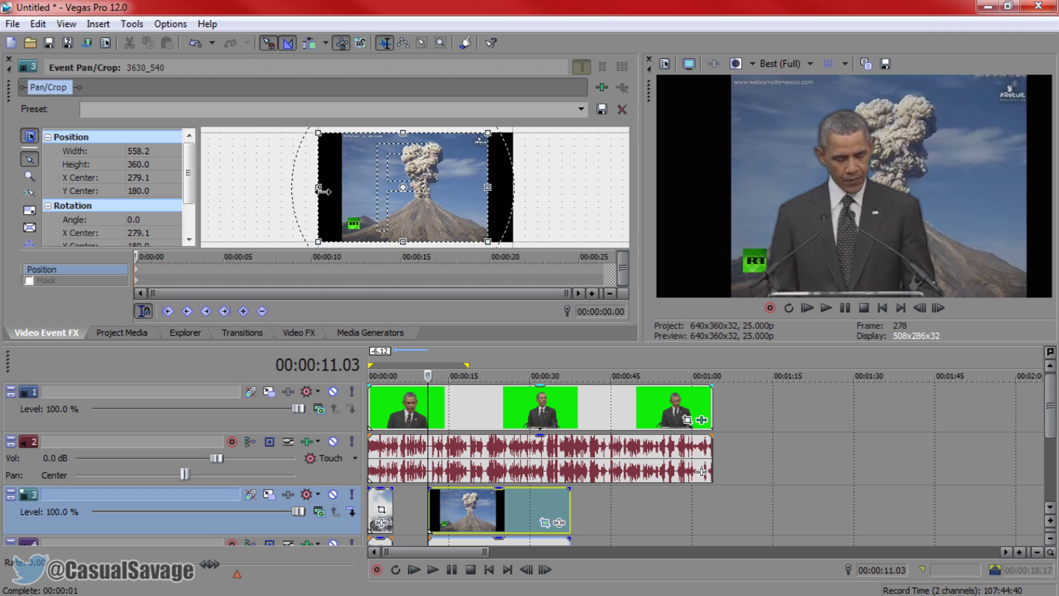
left_click_drag(320, 192, 347, 193)
Step: Turn off Maintain aspect ratio in the volcano clip's Properties so it fills the frame
right_click(492, 522)
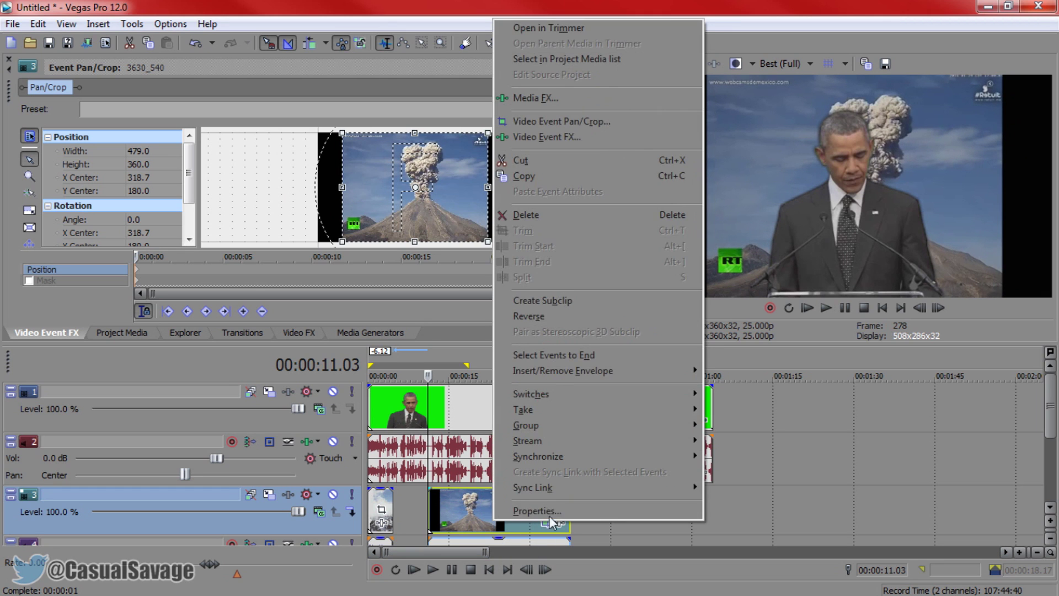
left_click(550, 515)
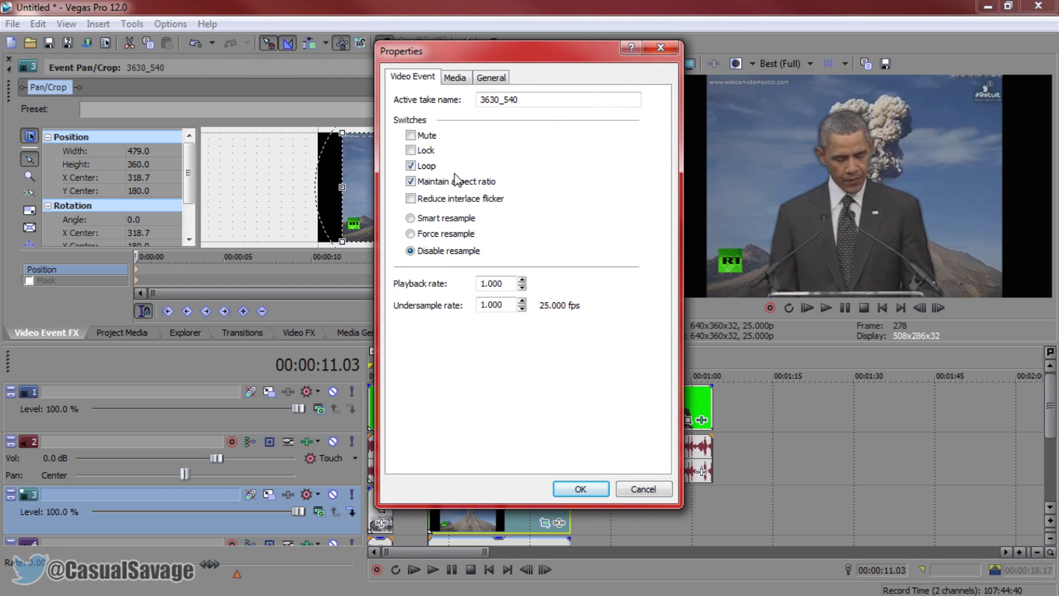
left_click(588, 488)
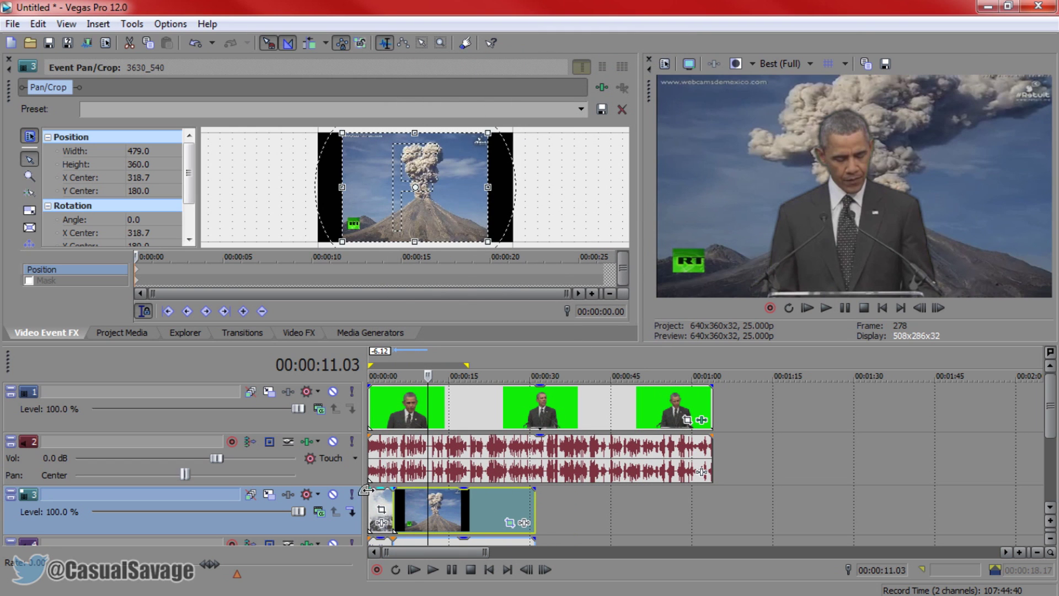
left_click(386, 452)
Step: Play the project, then trim the Obama clip and loop it out to the volcano clip's end
left_click(807, 307)
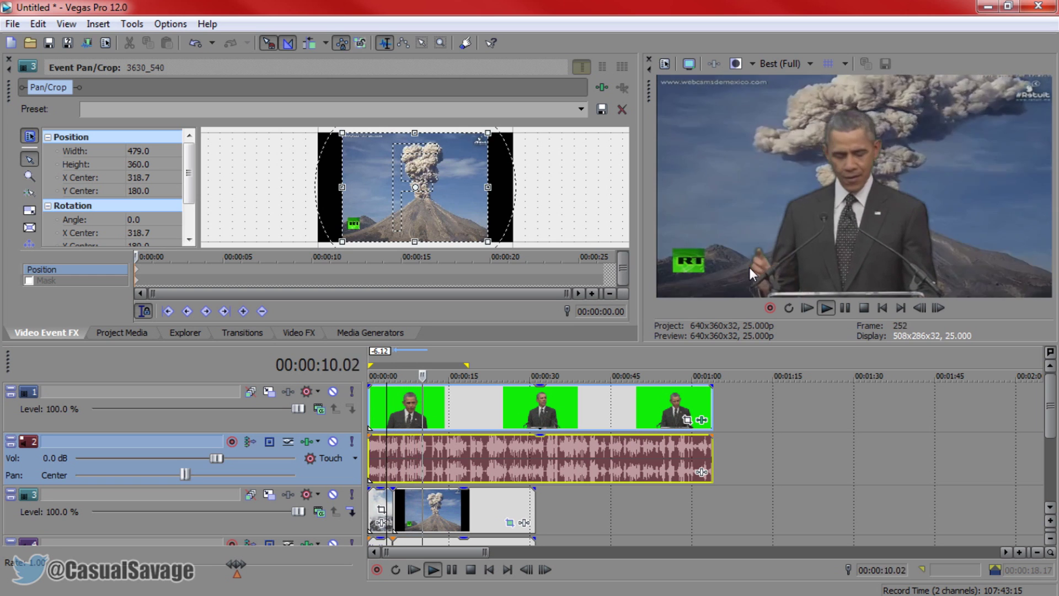
left_click(842, 310)
left_click_drag(712, 408, 417, 418)
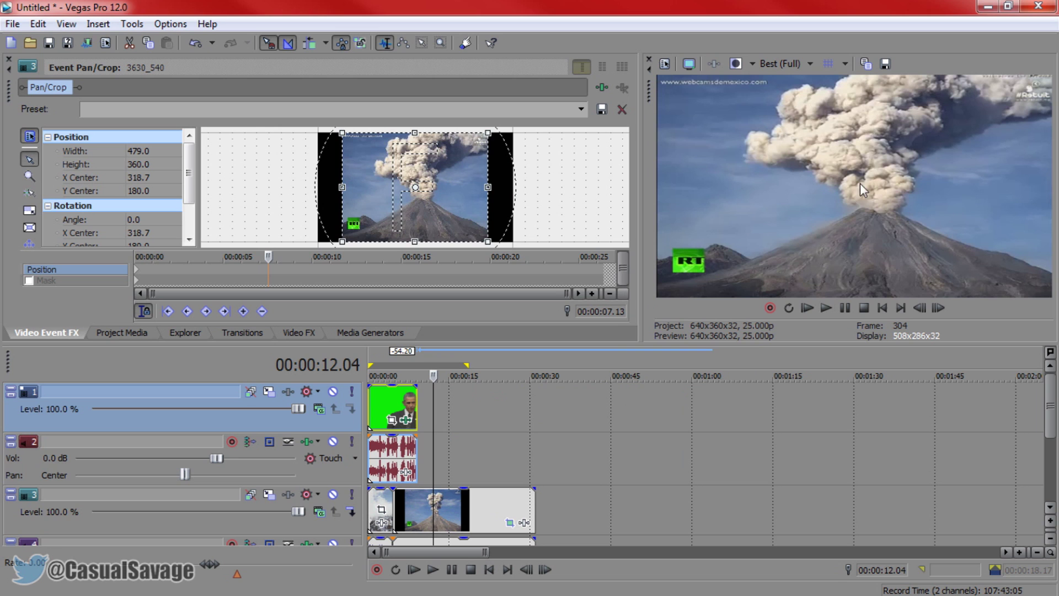
left_click_drag(422, 418, 534, 418)
Step: Play back the extended section and return the cursor to about two seconds in
left_click(843, 310)
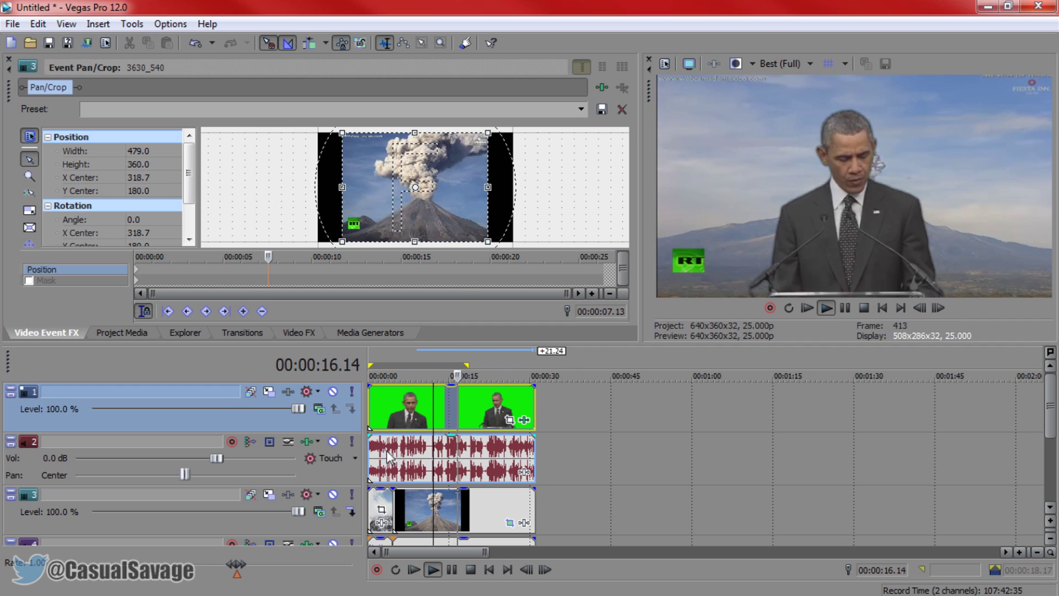
left_click(845, 307)
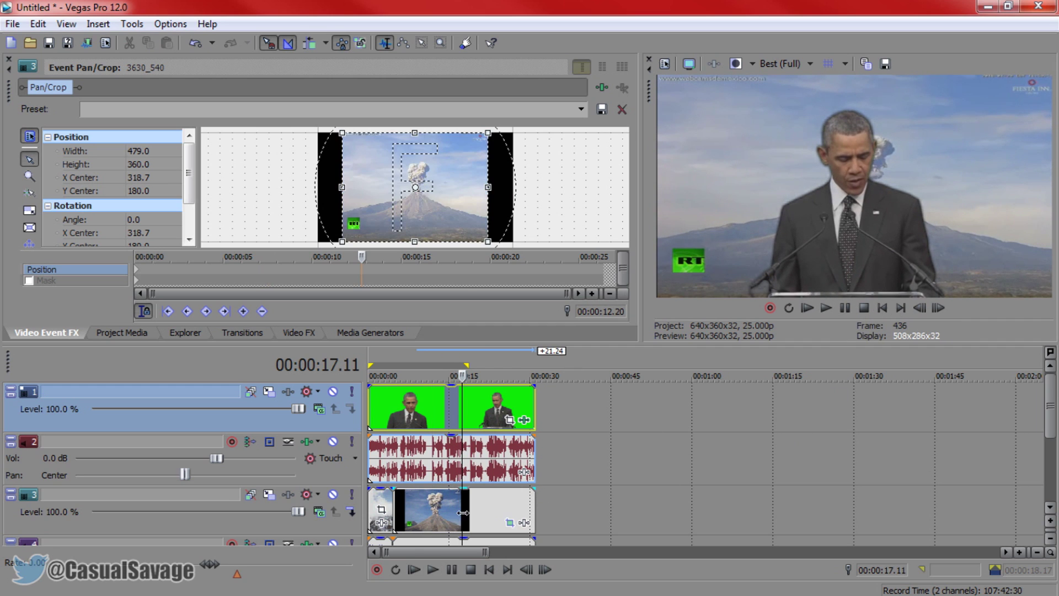
left_click(382, 505)
left_click(380, 505)
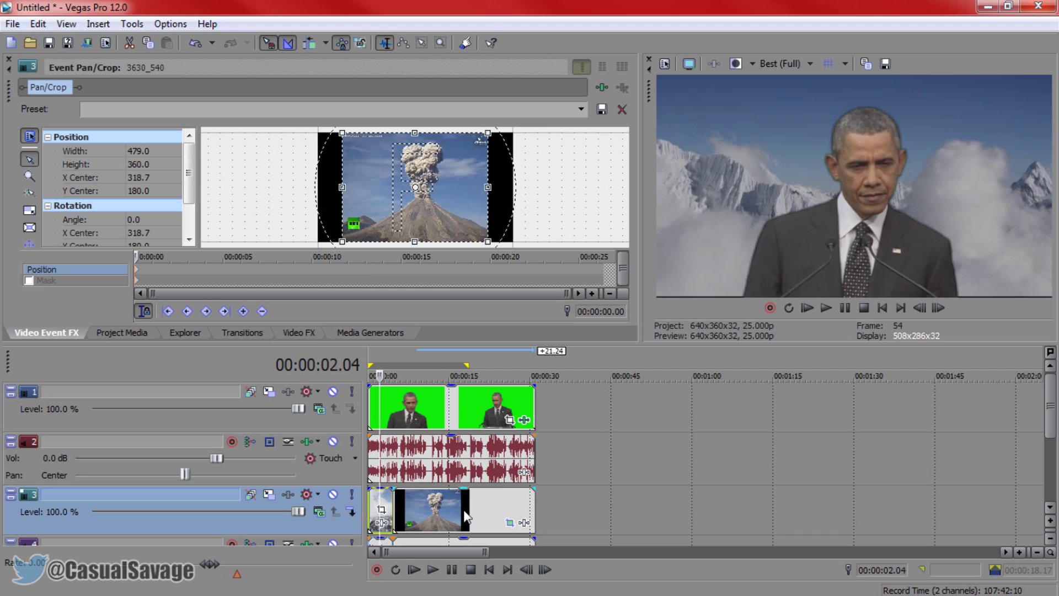